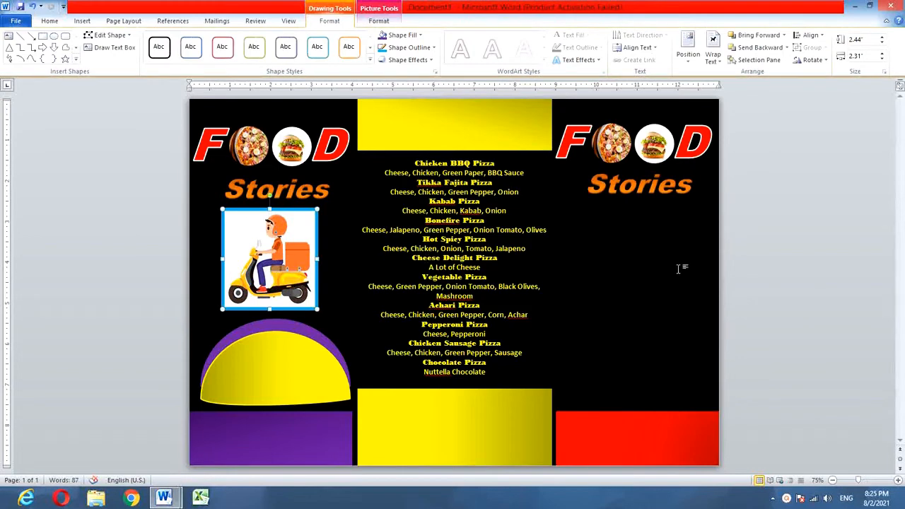
Draw a text box about 0.68" high and 2.33" wide on the top yellow block and enter "PIZZAS"
left_click(467, 129)
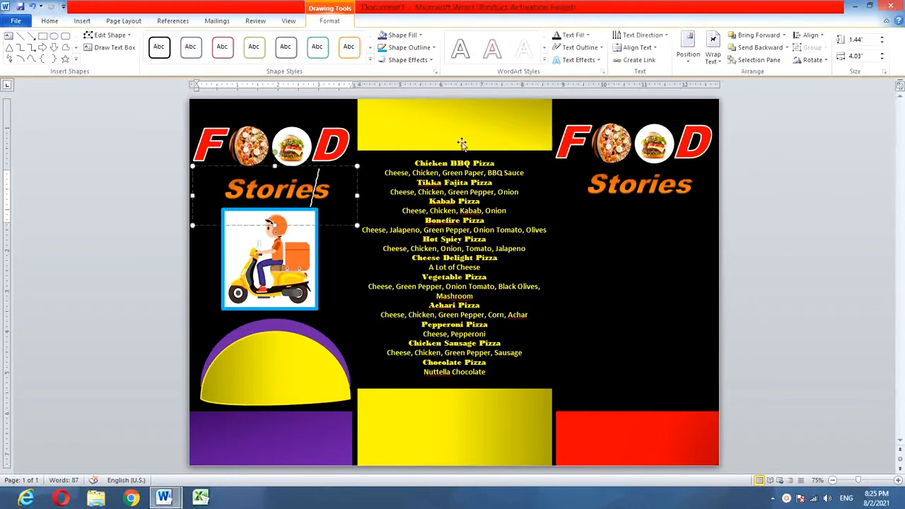
left_click(82, 20)
left_click(480, 51)
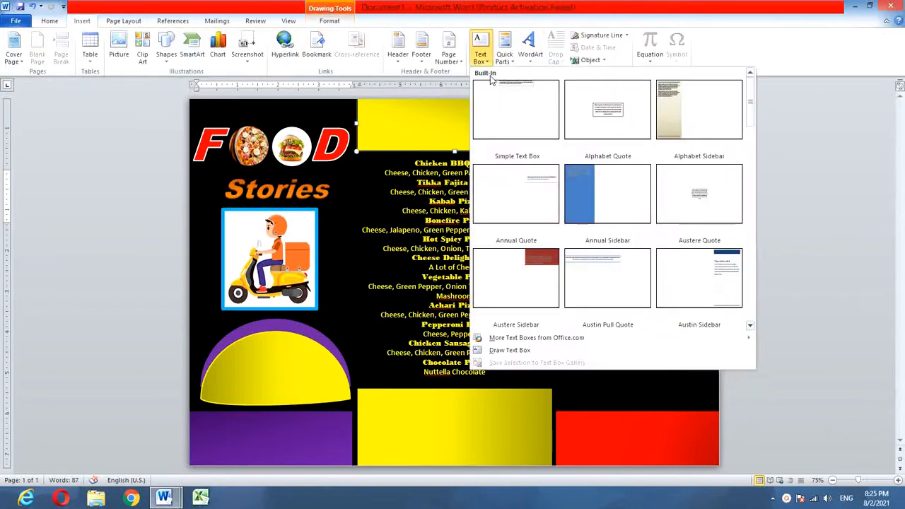
left_click(521, 354)
left_click_drag(399, 127, 495, 151)
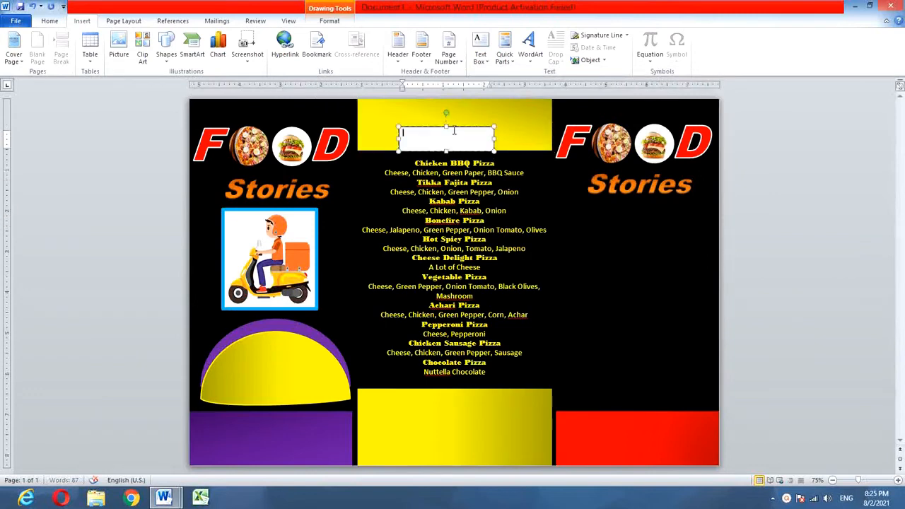
left_click_drag(445, 127, 456, 123)
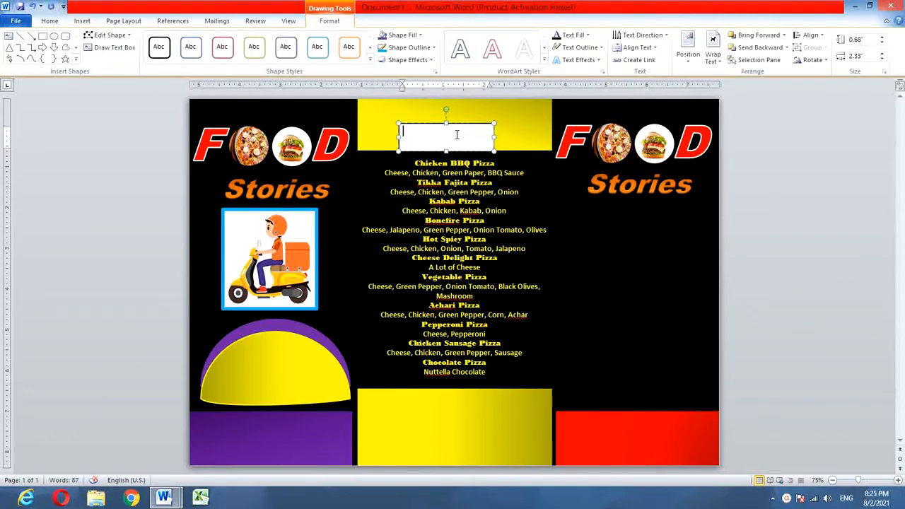
type("PIZZAS")
Format the "PIZZAS" heading as red Arial Black, 22 pt, bold and italic
left_click_drag(442, 133, 400, 133)
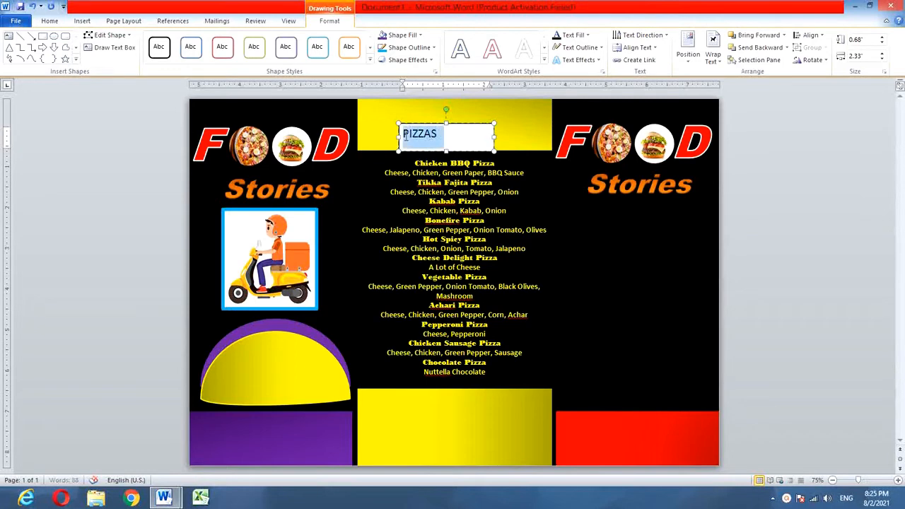
left_click(436, 105)
left_click(444, 197)
left_click(486, 119)
left_click(487, 210)
Remove the fill and outline of the "PIZZAS" text box and centre its heading just above the pizza list
left_click(400, 37)
left_click(494, 129)
left_click(392, 37)
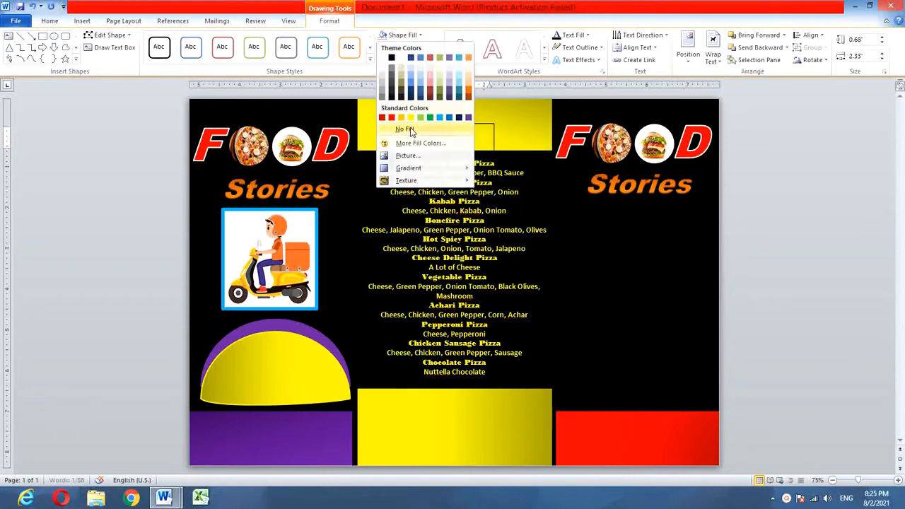
left_click(404, 128)
left_click(406, 47)
left_click(417, 141)
left_click_drag(417, 123, 437, 144)
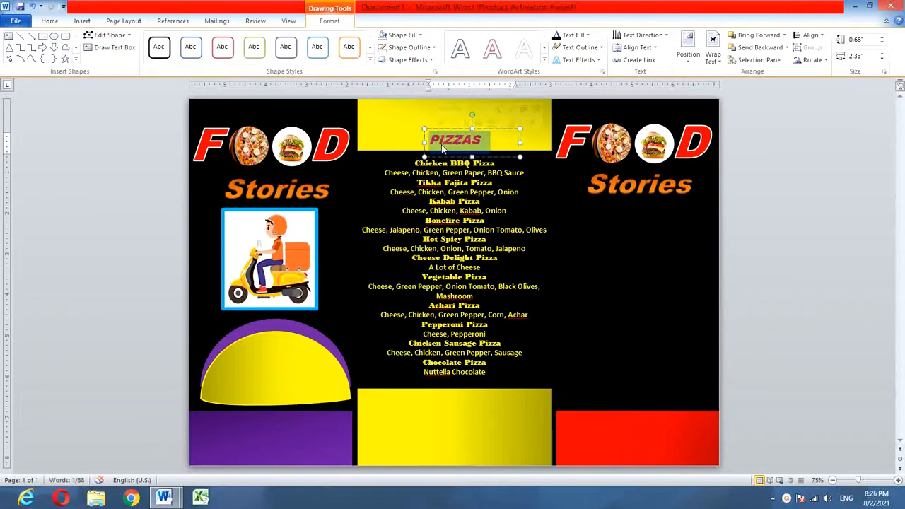
Give the "PIZZAS" heading text an Automatic (black) text outline
left_click(409, 47)
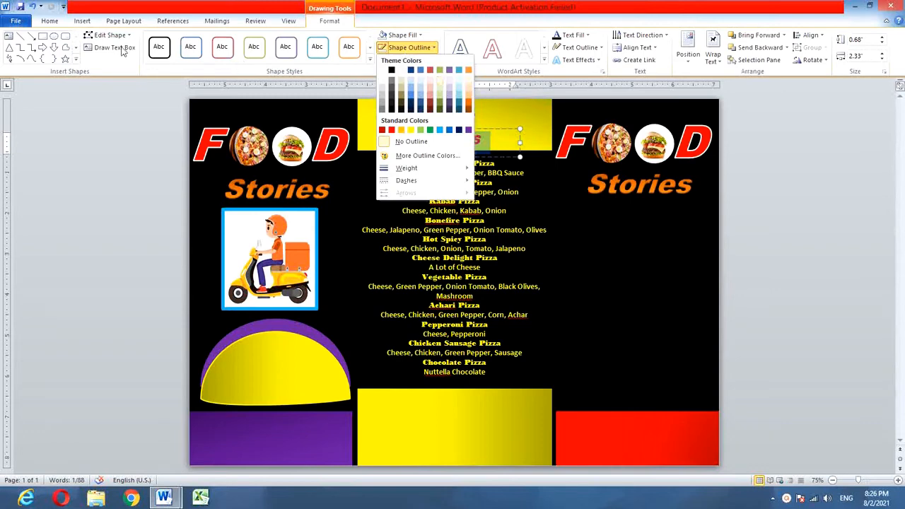
left_click(50, 21)
left_click(186, 56)
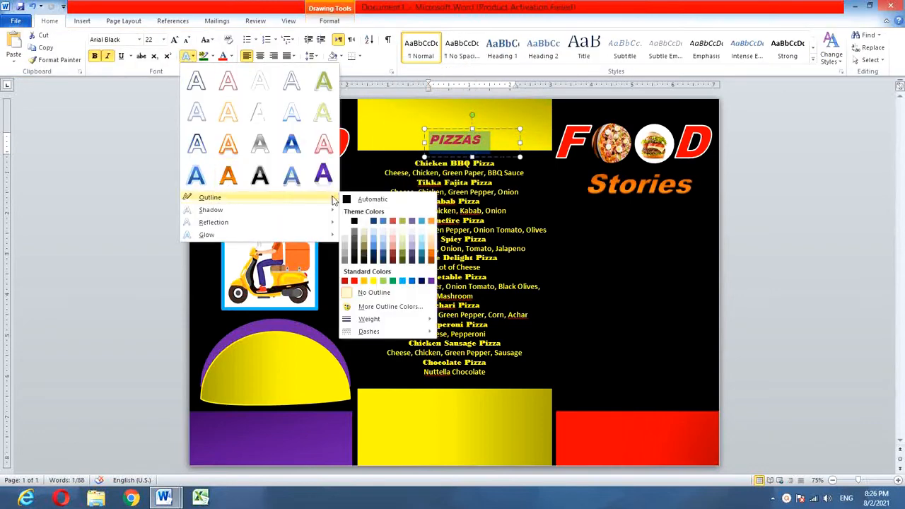
left_click(346, 199)
left_click(531, 130)
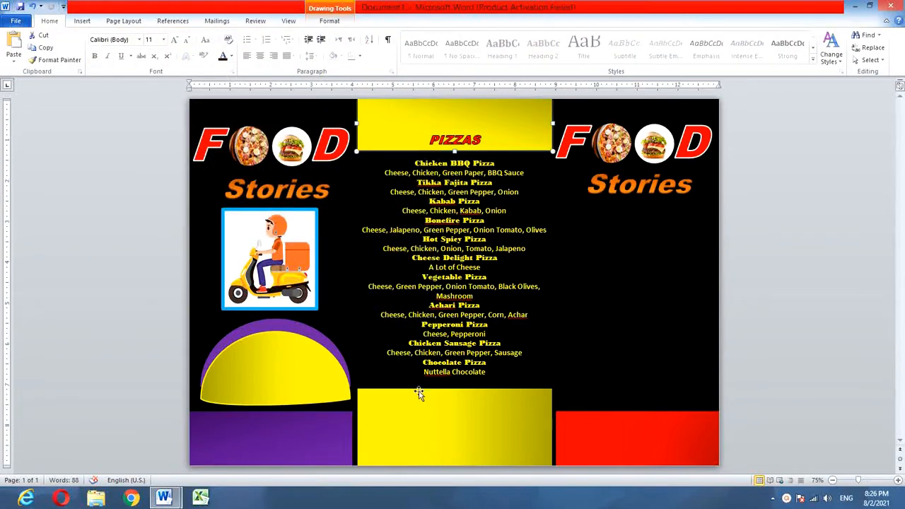
Copy the "PIZZAS" text box onto the yellow half-dome below the scooter picture and make the copy taller
left_click(470, 137)
left_click_drag(467, 156, 279, 342)
left_click_drag(279, 391, 279, 397)
Replace the copied heading on the yellow half-dome with "Free Home" and start a second line
left_click_drag(289, 361, 235, 360)
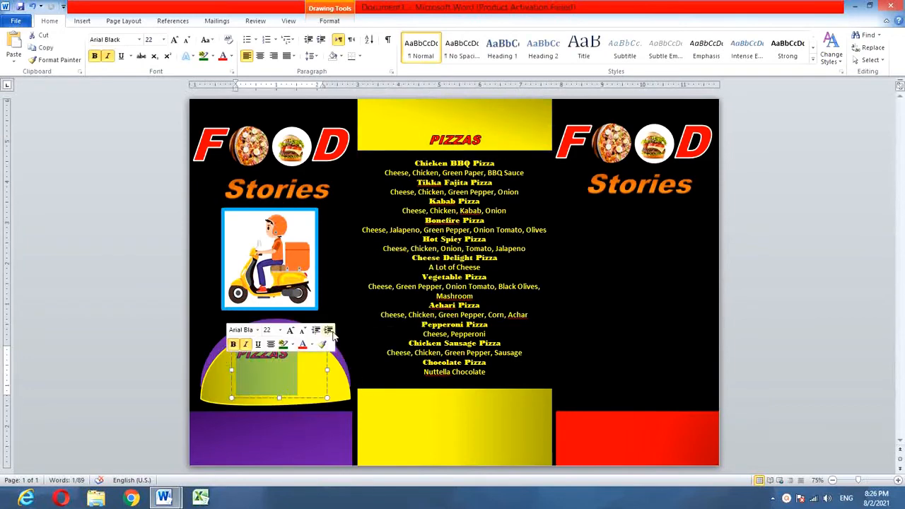
type("FREE")
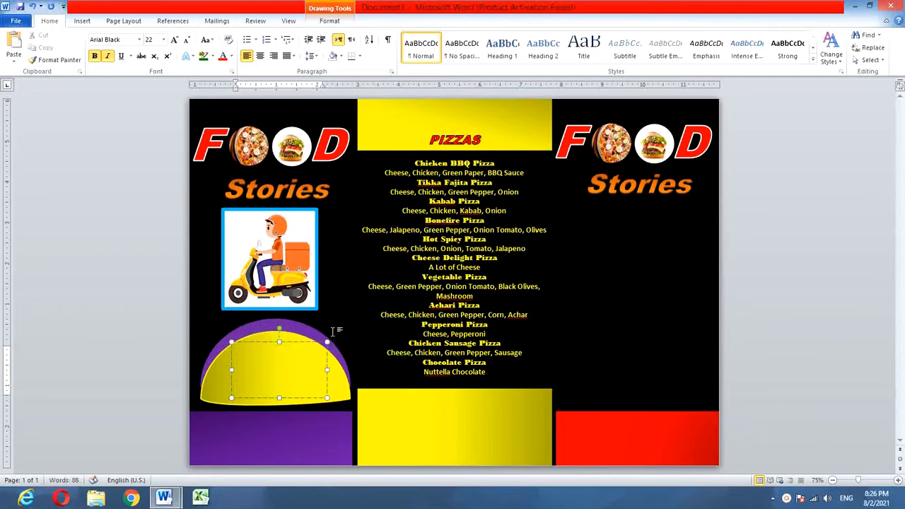
key("BackSpace")
key("BackSpace")
key("BackSpace")
type("ree Home")
key("Return")
type("D")
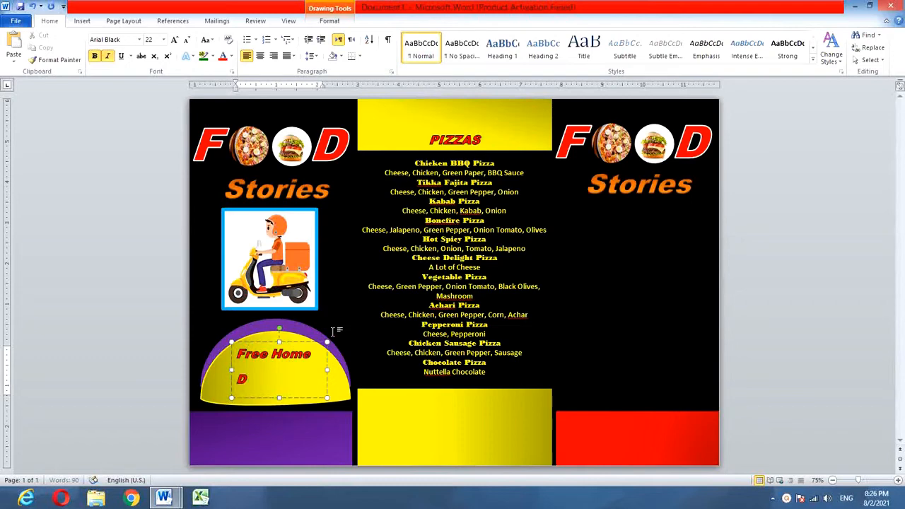
key("BackSpace")
Tighten the line spacing in the half-dome text box and add a centred second line reading "Delivery"
left_click(311, 56)
left_click(326, 70)
left_click(311, 56)
left_click(356, 181)
type("Delivery")
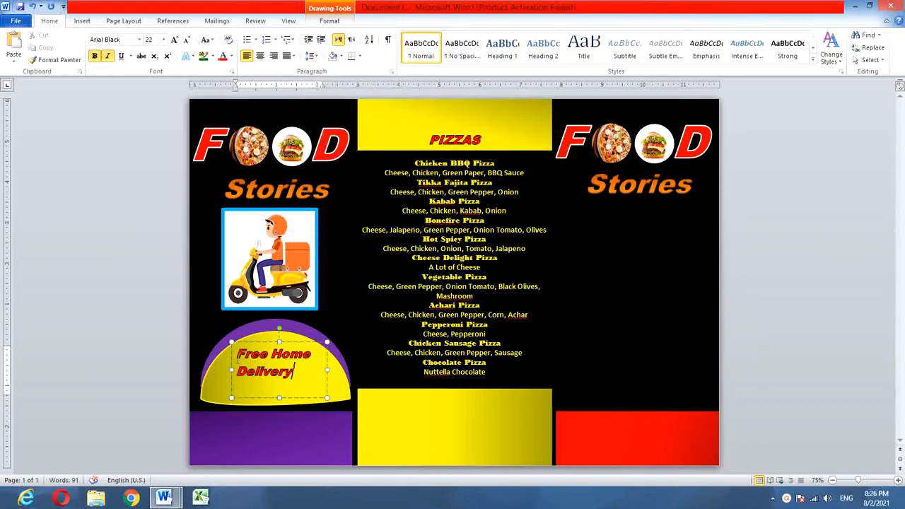
key("ctrl+e")
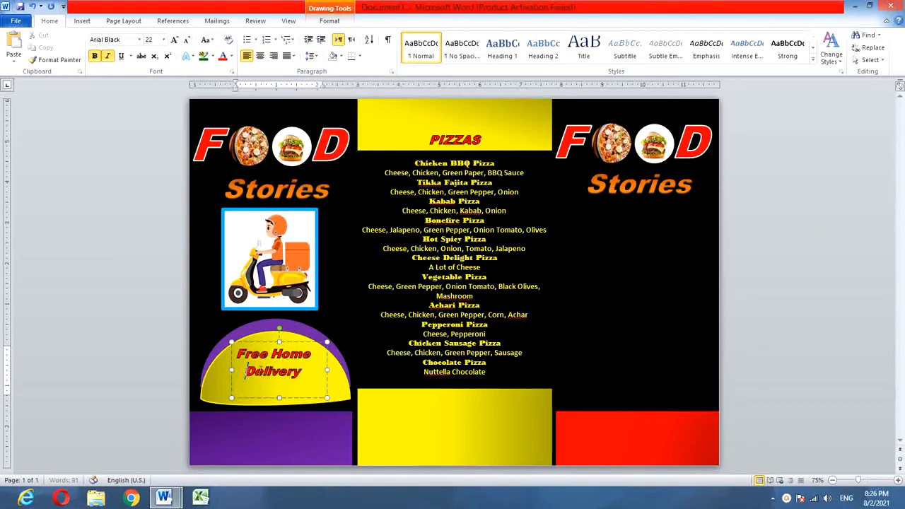
Change the "Free Home Delivery" text to the Bradley Hand ITC font at 28 pt
left_click_drag(303, 371, 240, 355)
left_click(260, 320)
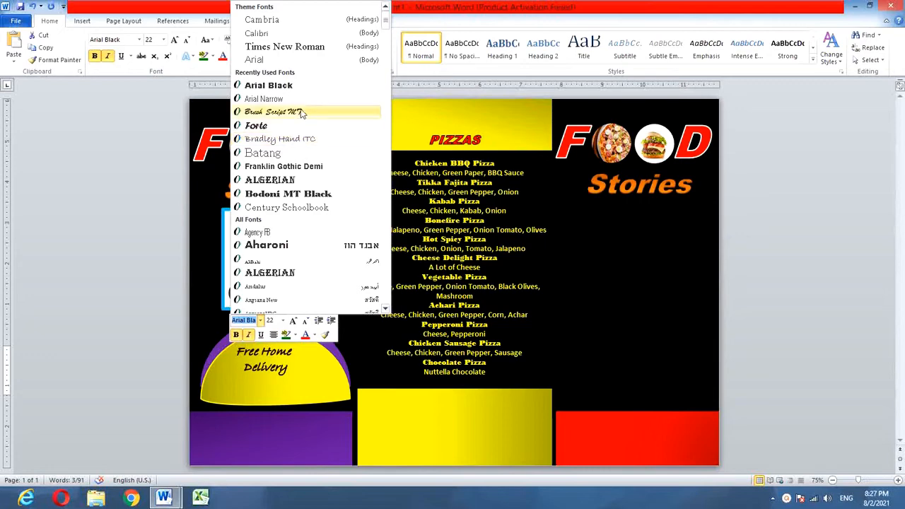
left_click(297, 140)
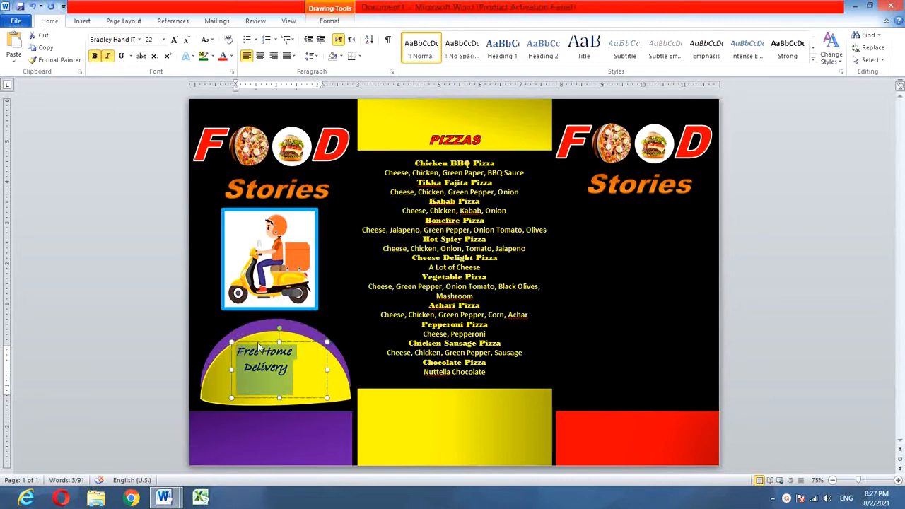
key("ctrl+shift+period")
key("ctrl+shift+period")
key("ctrl+shift+period")
key("ctrl+shift+period")
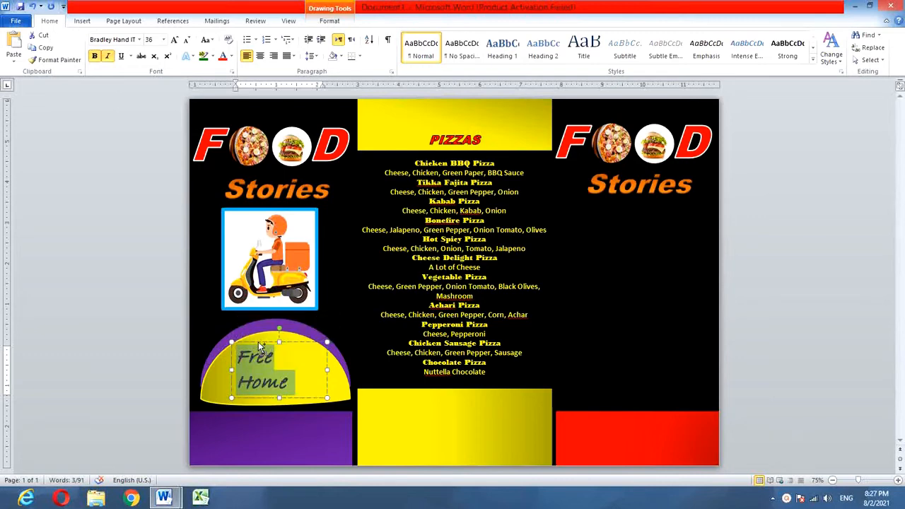
key("ctrl+shift+comma")
Give the "Free Home Delivery" text a red outline, and enlarge its text box to fit a 36 pt size
left_click_drag(257, 358, 241, 358)
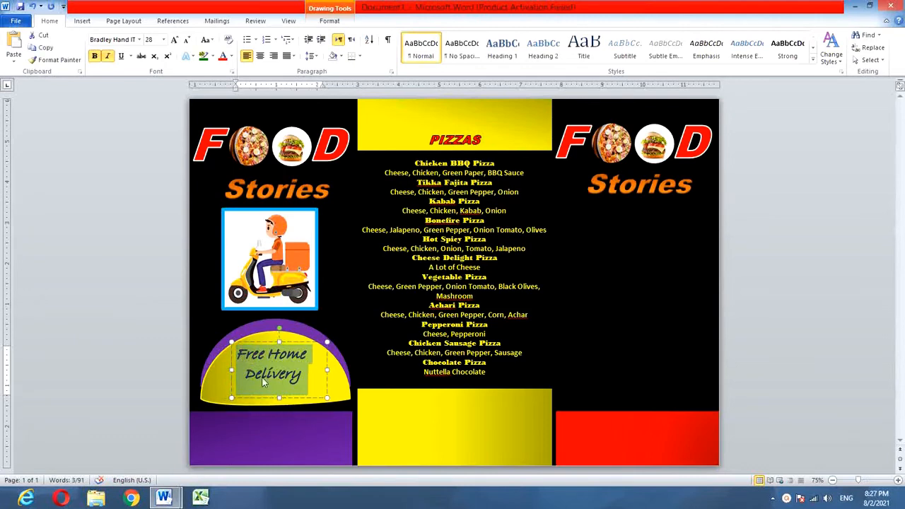
left_click(188, 56)
mouse_move(226, 195)
left_click(357, 280)
left_click_drag(326, 398, 333, 410)
key("ctrl+shift+period")
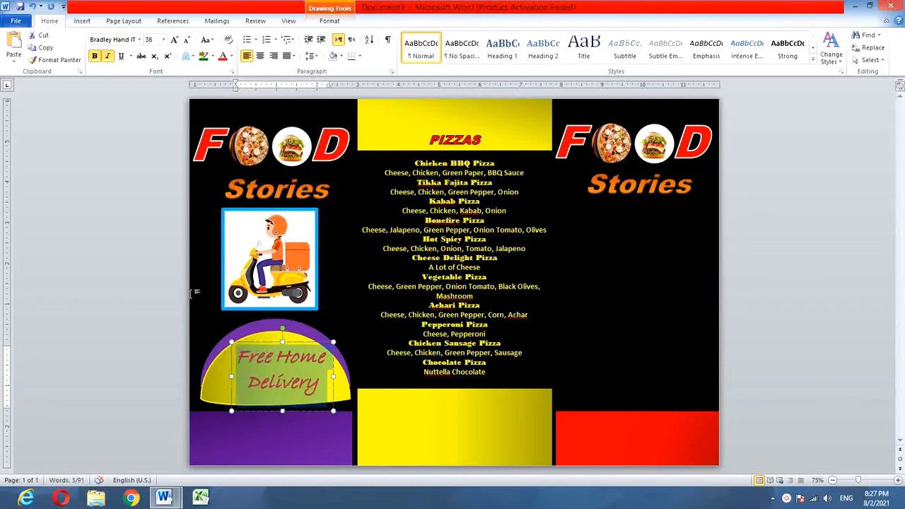
Shift the "Free Home Delivery" text box slightly left and down so the text sits centrally on the yellow half-dome
left_click(182, 389)
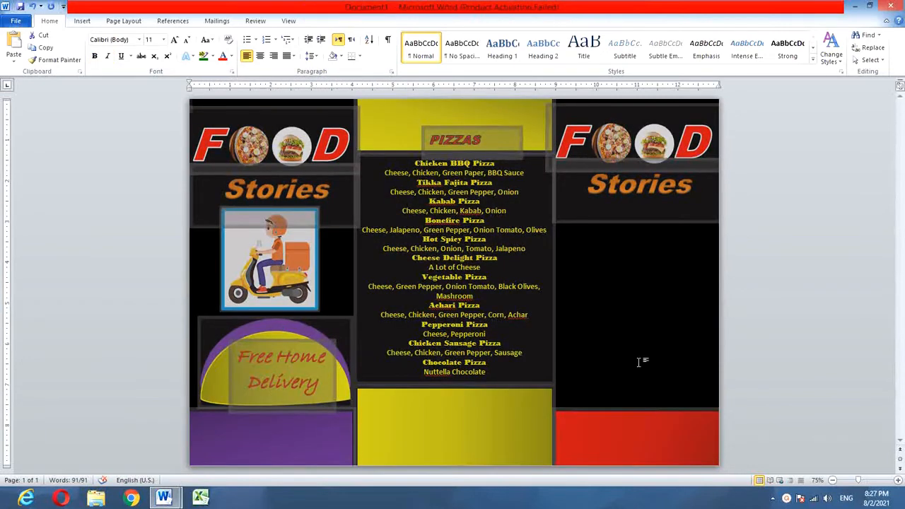
left_click(642, 362)
left_click(268, 392)
left_click_drag(230, 396, 220, 399)
Copy the "Free Home Delivery" text box onto the purple rectangle and resize the copy to cover that rectangle
left_click(313, 422)
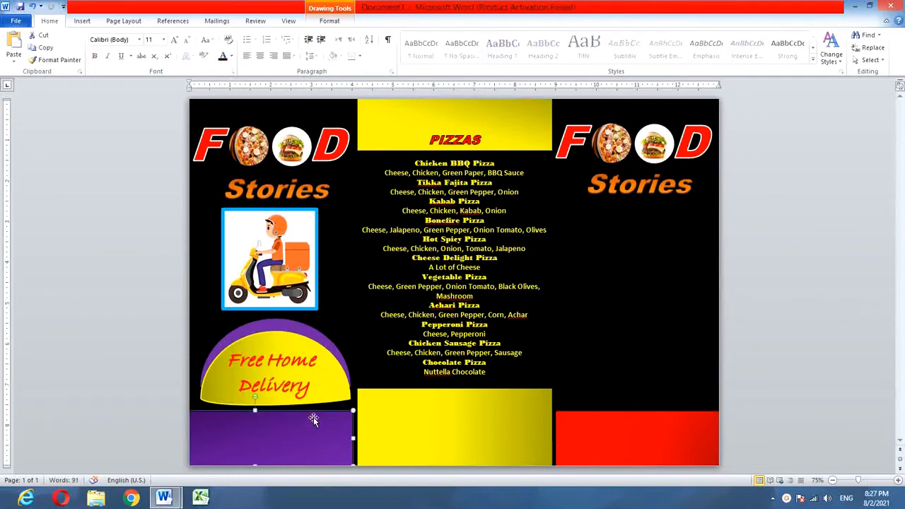
left_click(261, 411)
left_click_drag(261, 410, 231, 466)
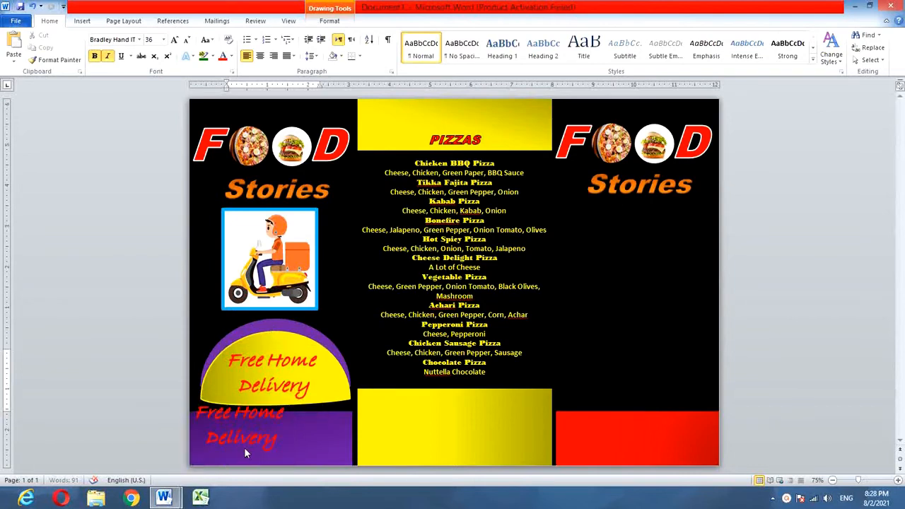
left_click_drag(243, 399, 241, 414)
left_click_drag(292, 441, 352, 441)
left_click_drag(267, 412, 268, 408)
Replace the copied text on the purple rectangle with "Membership Card Available"
left_click_drag(282, 453, 196, 427)
key("Delete")
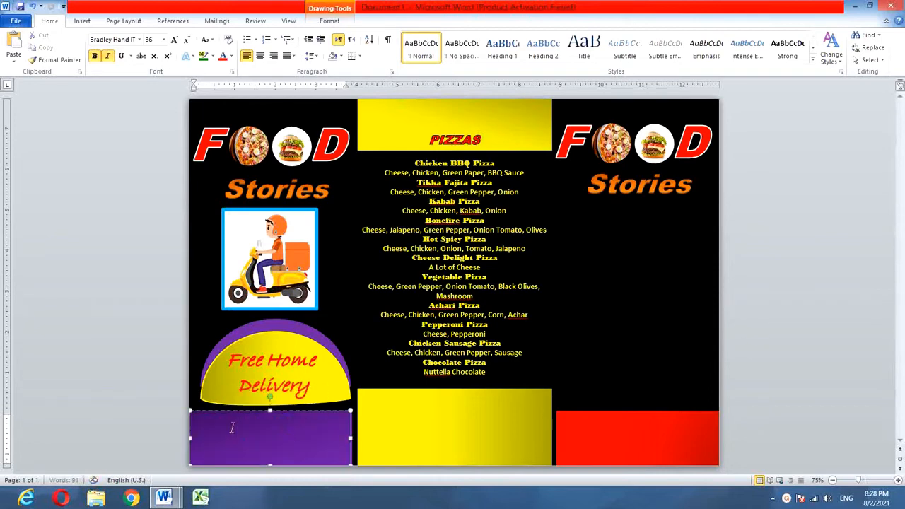
type("Memebership ")
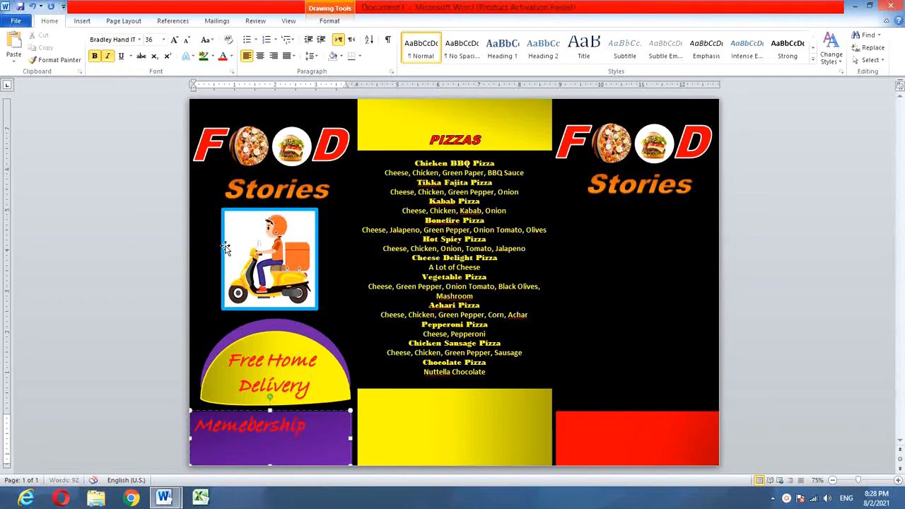
type("Card Available")
left_click(247, 424)
key("BackSpace")
Set the "Membership Card Available" text in the Algerian font and make its text box wider and taller
left_click_drag(315, 458, 244, 414)
left_click(239, 406)
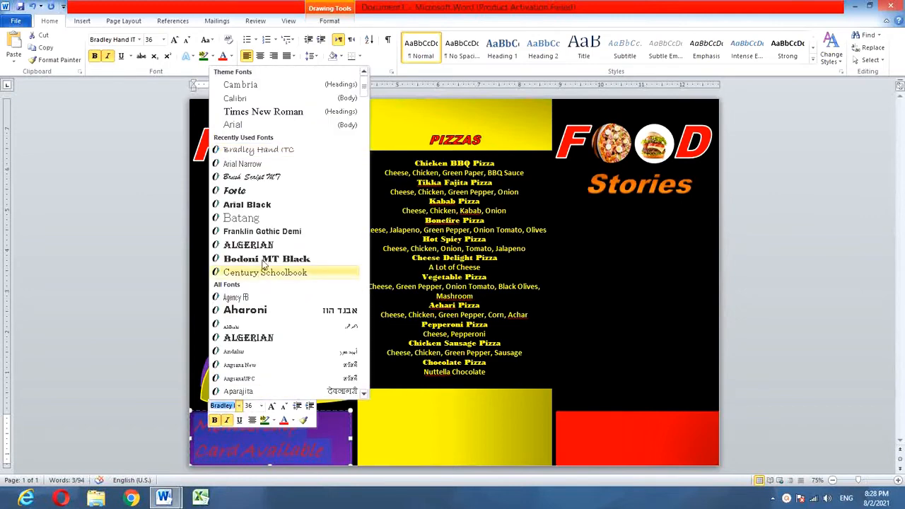
left_click(247, 247)
left_click_drag(349, 464, 369, 446)
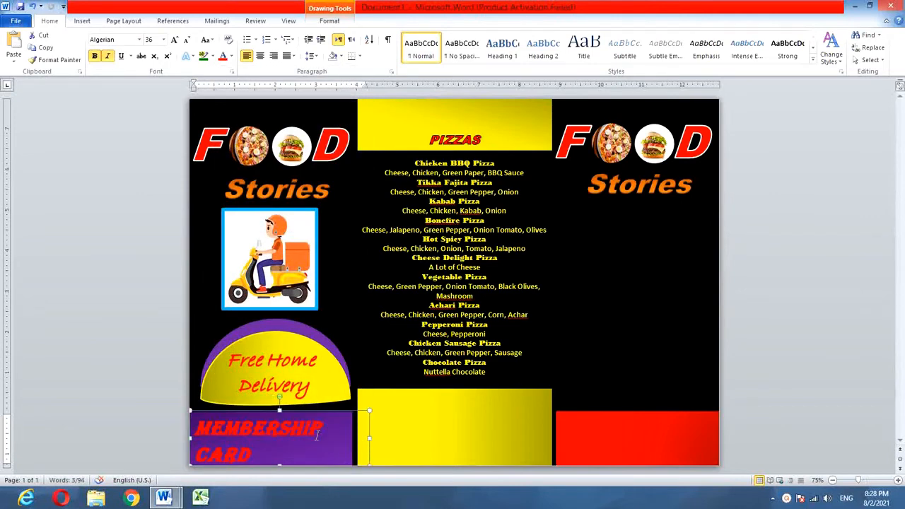
left_click_drag(279, 410, 279, 391)
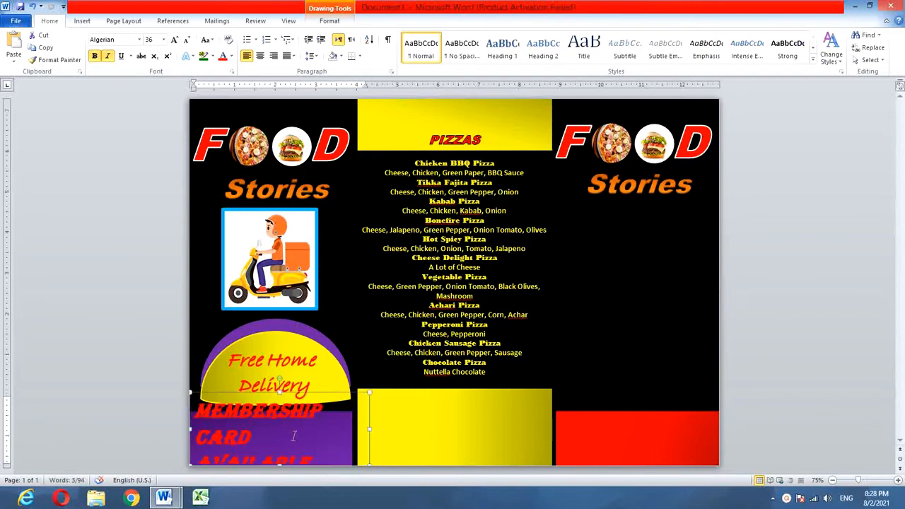
Reduce the "Membership Card Available" text to 28 pt, and move it inside the purple rectangle with the first line centred
left_click_drag(316, 453, 196, 404)
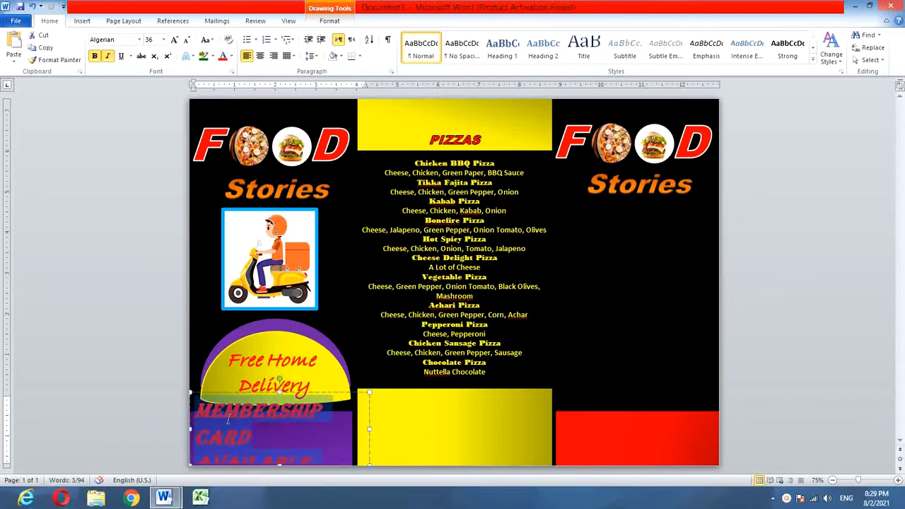
key("ctrl+shift+comma")
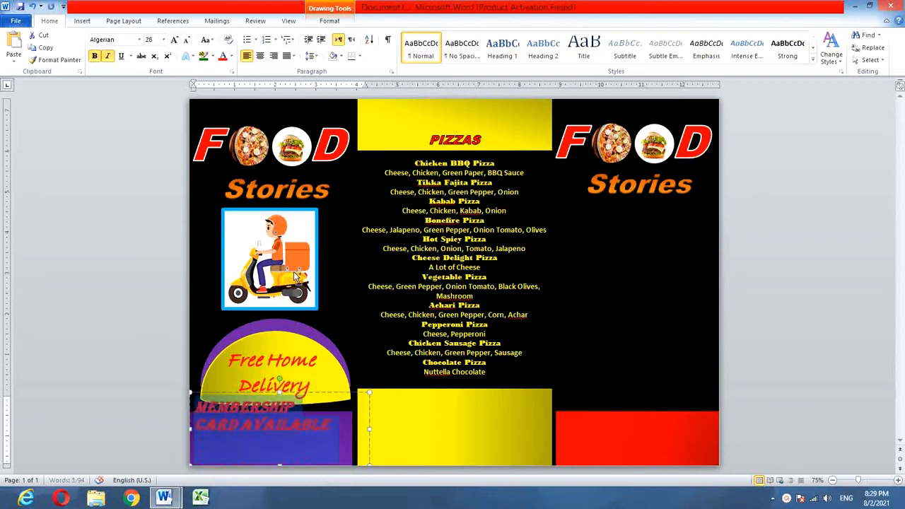
left_click_drag(239, 385, 240, 404)
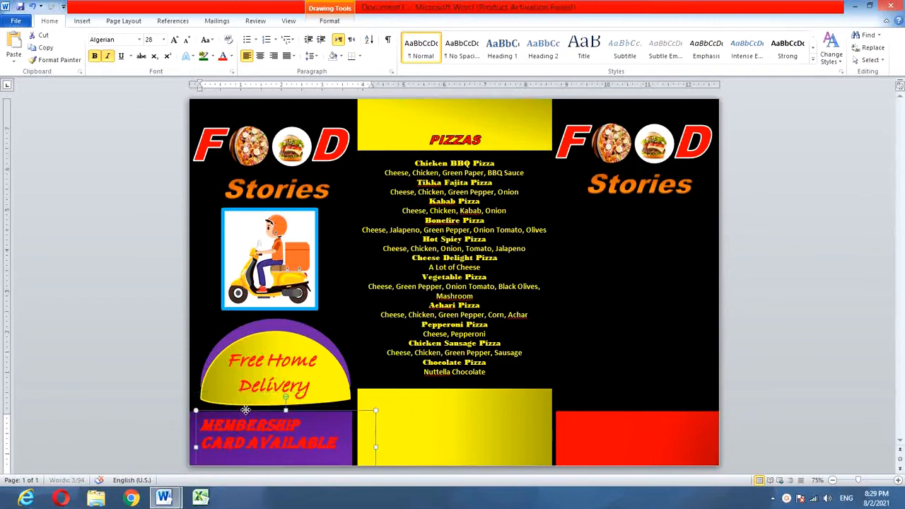
left_click(205, 424)
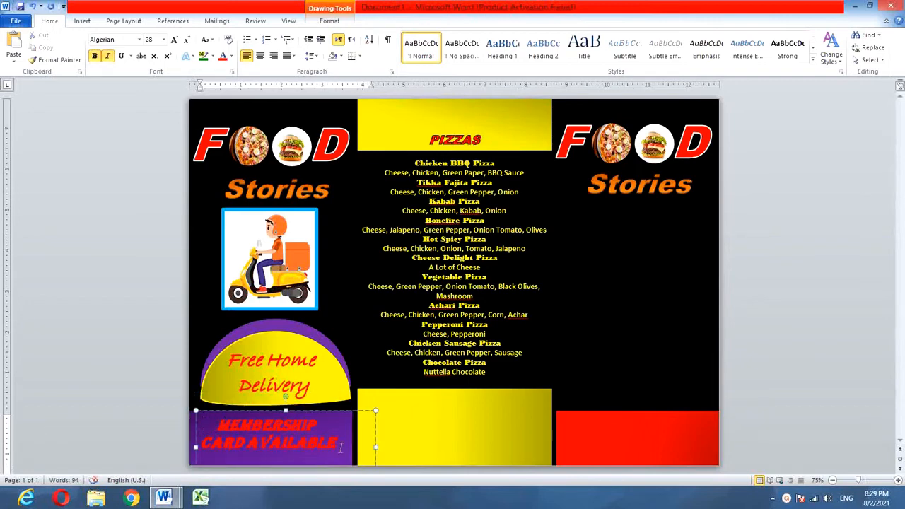
Change the "Membership Card Available" text colour and outline to white
left_click_drag(355, 453, 205, 421)
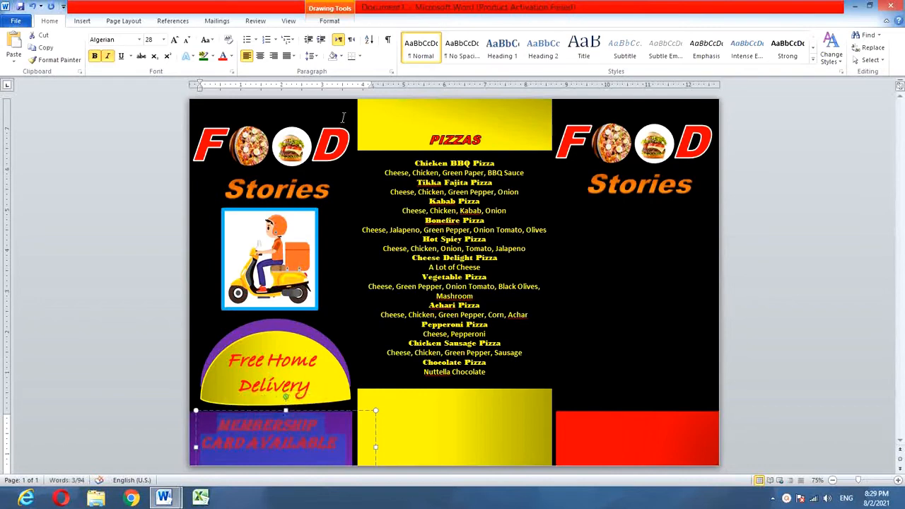
right_click(263, 459)
left_click(351, 453)
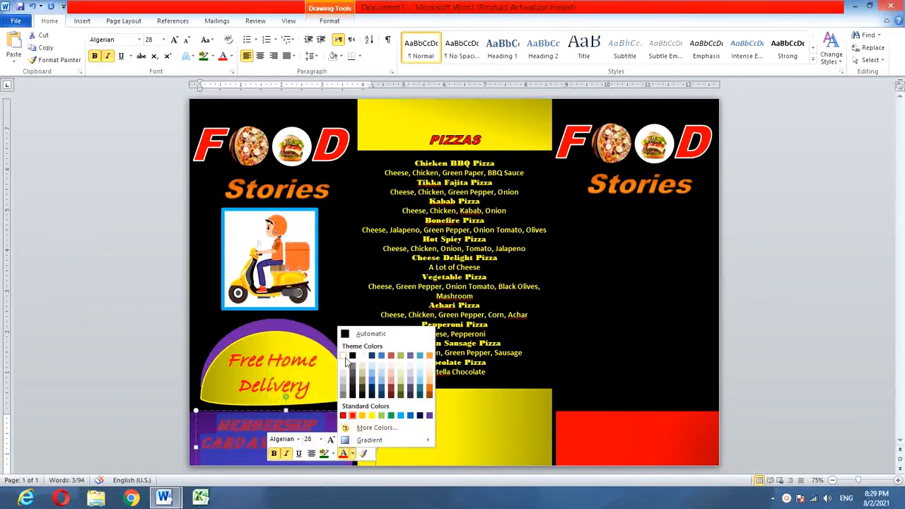
left_click(343, 359)
left_click(188, 56)
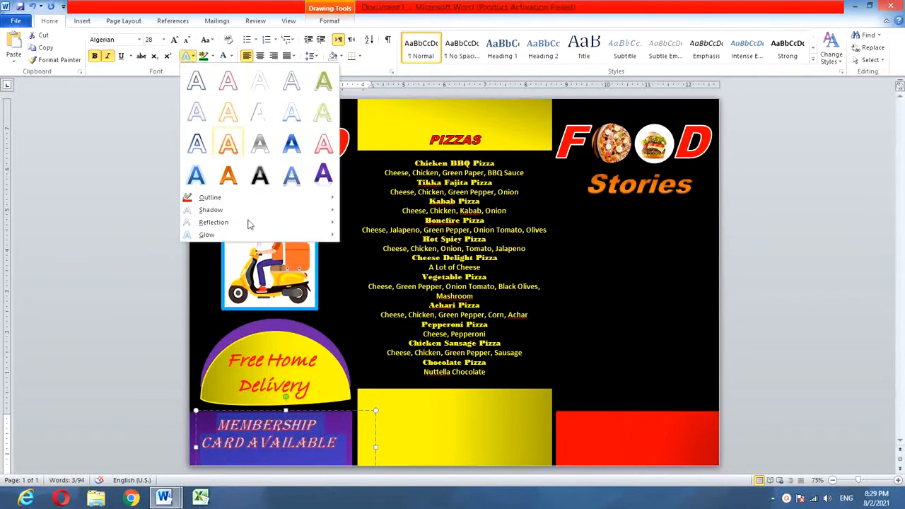
mouse_move(276, 204)
left_click(345, 221)
left_click(562, 429)
Draw a text box about 2.96" wide and 1.76" tall on the lower yellow rectangle, containing "Small", an underscore line and "350"
left_click(467, 428)
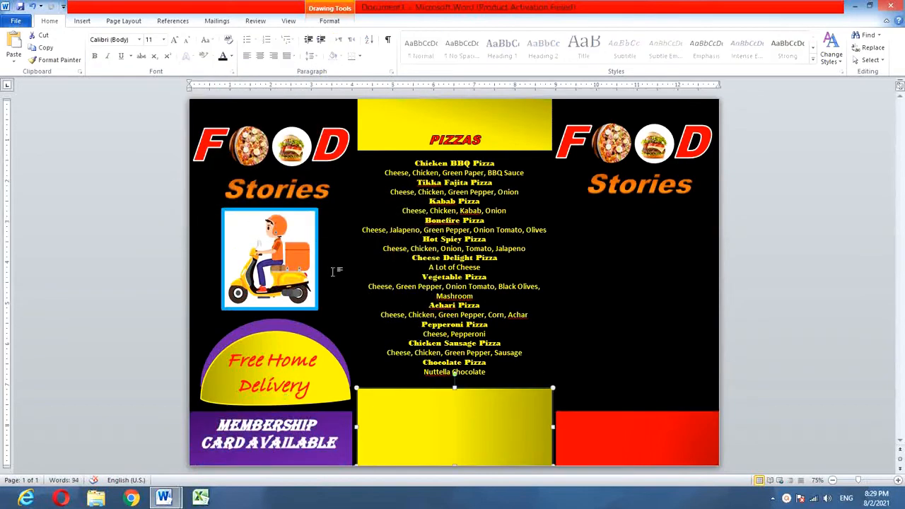
left_click(82, 21)
left_click(480, 48)
left_click(495, 350)
left_click_drag(356, 387, 478, 460)
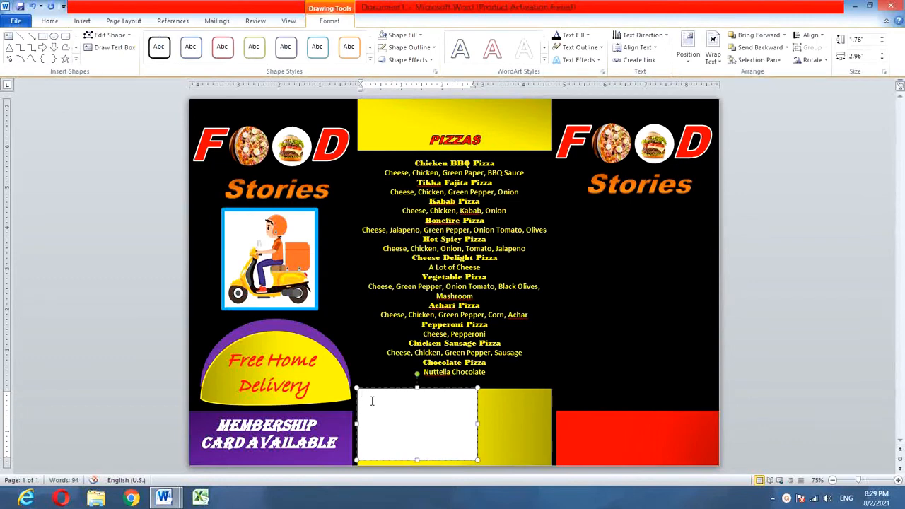
type("Small_____________350")
Set the "Small" price line to 1.0 line spacing and remove the space after the paragraph
left_click(82, 22)
left_click(61, 24)
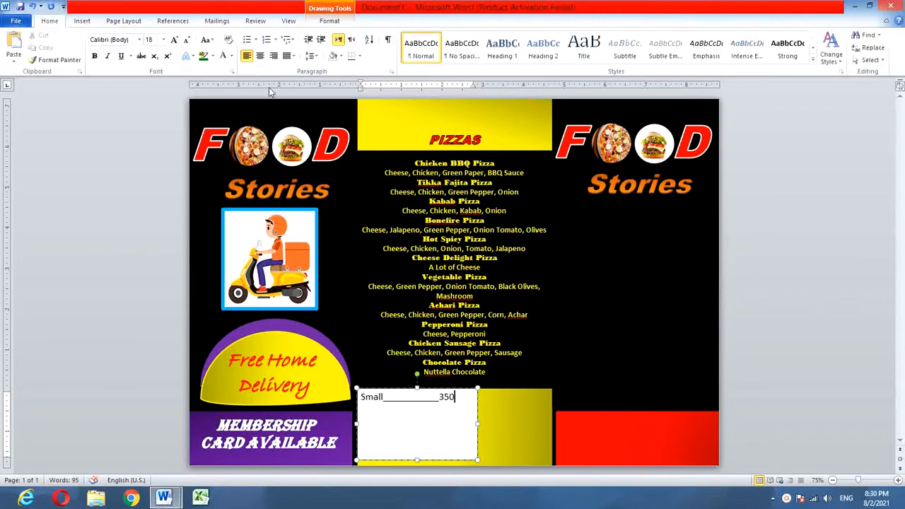
left_click(313, 60)
left_click(336, 72)
left_click(313, 58)
left_click(361, 180)
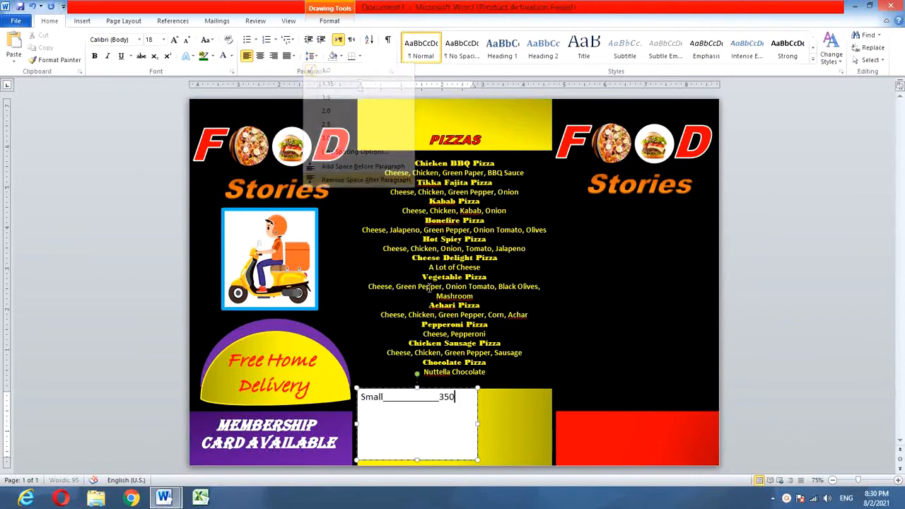
Add price lines below with underscore leaders: Medium 700, Large 1300 and Family 1600
key("Return")
type("Me")
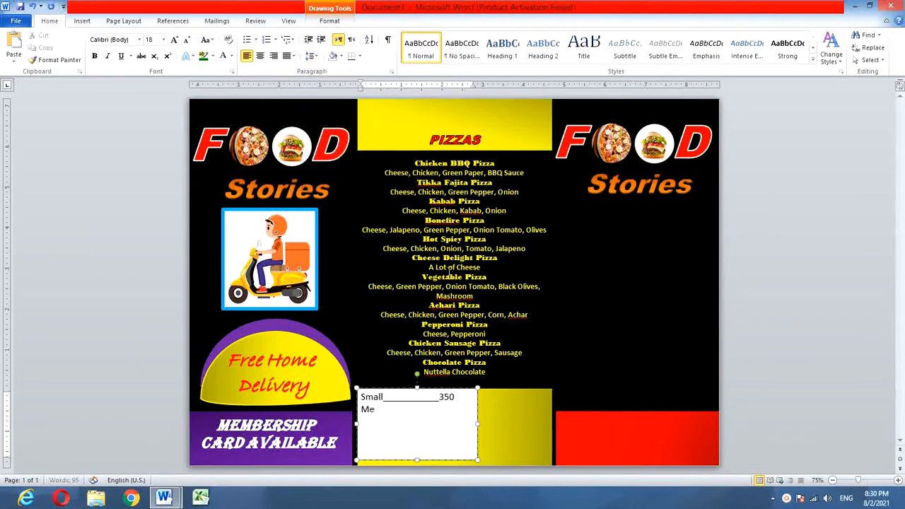
type("dium__________700")
key("Return")
type("Large___________")
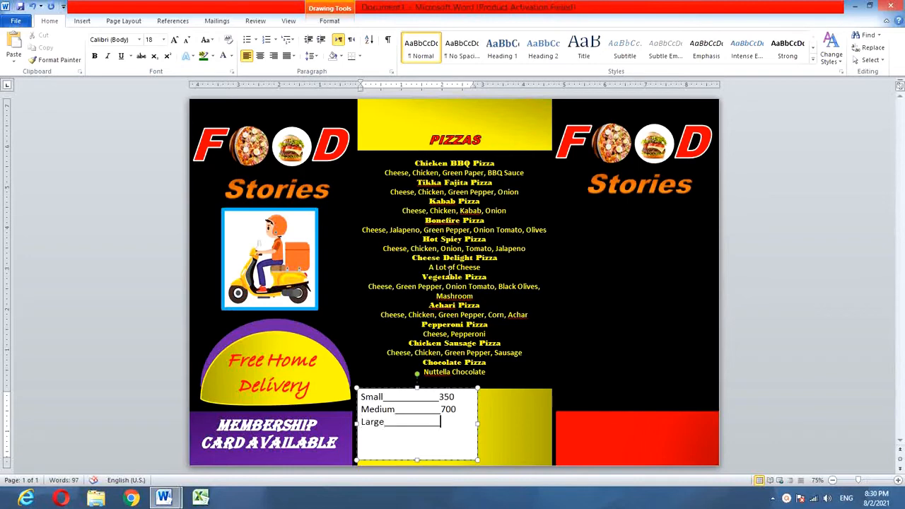
type("___1300 ")
type("Family___")
type("________")
key("BackSpace")
key("BackSpace")
type("1600")
Fill the price list text box with yellow and remove its outline
left_click(329, 21)
left_click(400, 34)
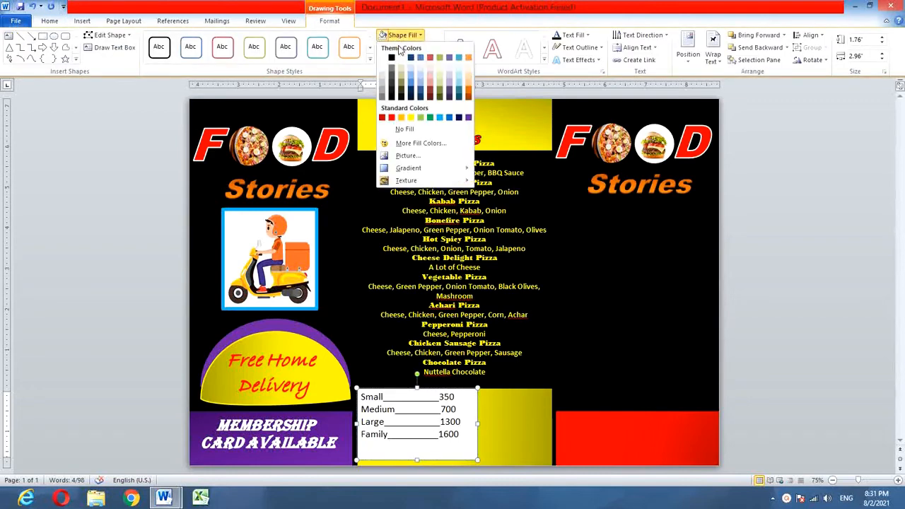
left_click(409, 117)
left_click(408, 47)
left_click(411, 142)
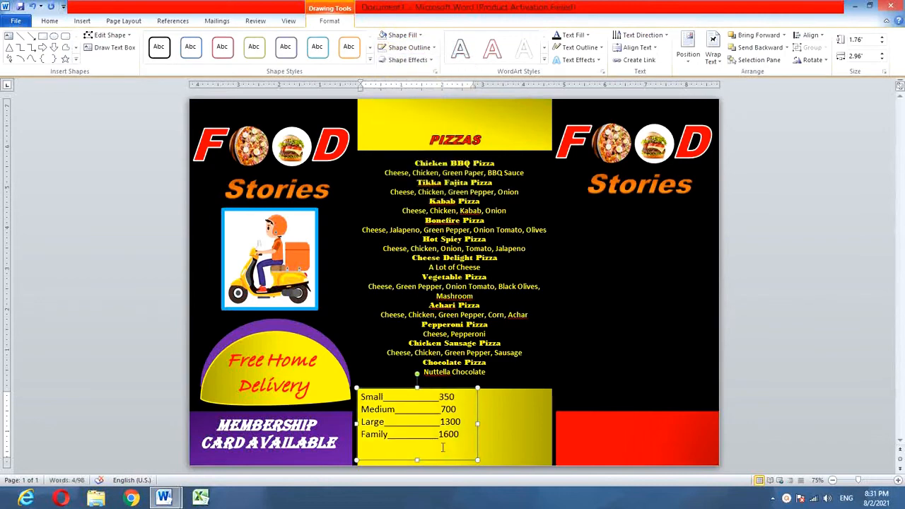
Make the four size names and their underscore lines black and bold, leaving out the prices
left_click_drag(451, 447, 364, 399)
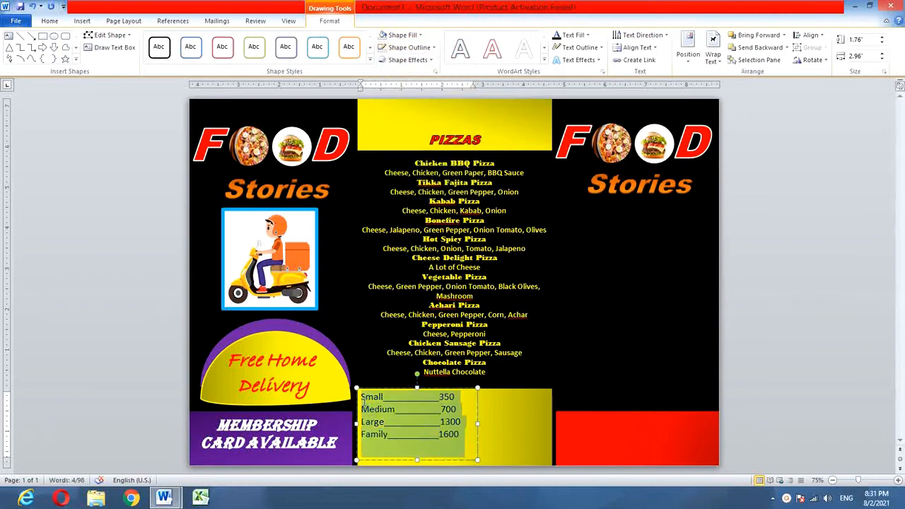
left_click_drag(438, 435, 362, 436)
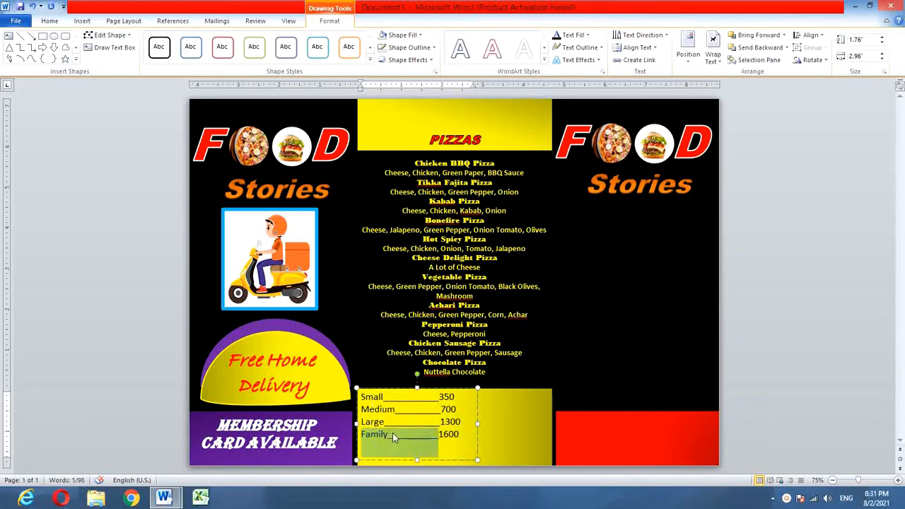
left_click_drag(431, 423, 359, 398)
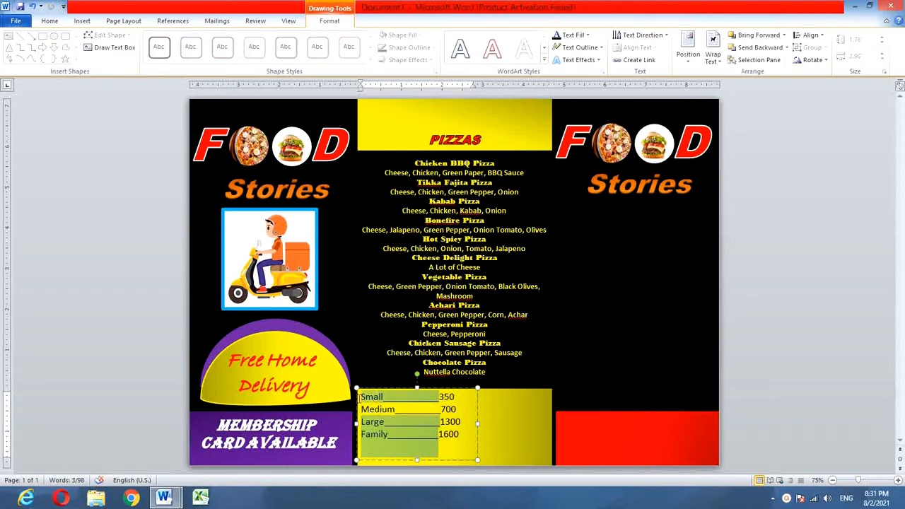
right_click(385, 423)
left_click(467, 452)
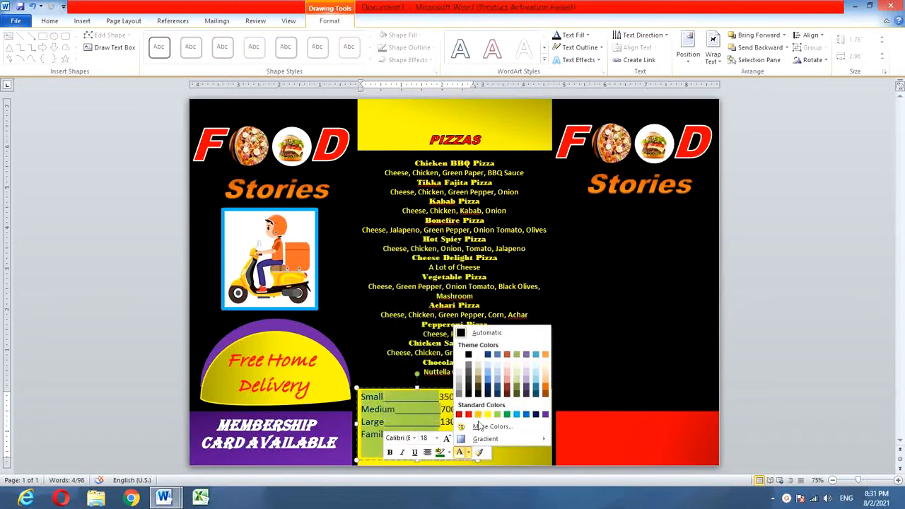
left_click(468, 355)
left_click(392, 453)
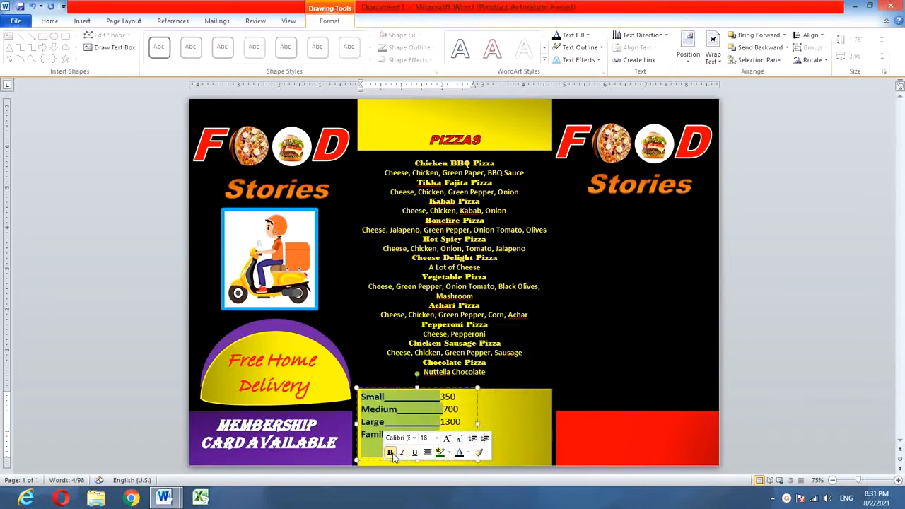
left_click(529, 441)
Make the four price figures red and bold
left_click_drag(461, 436, 450, 409)
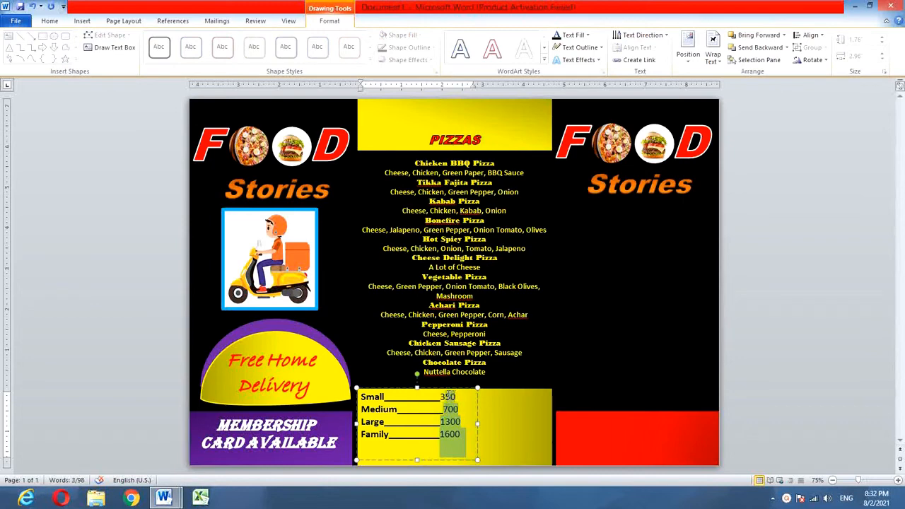
right_click(455, 416)
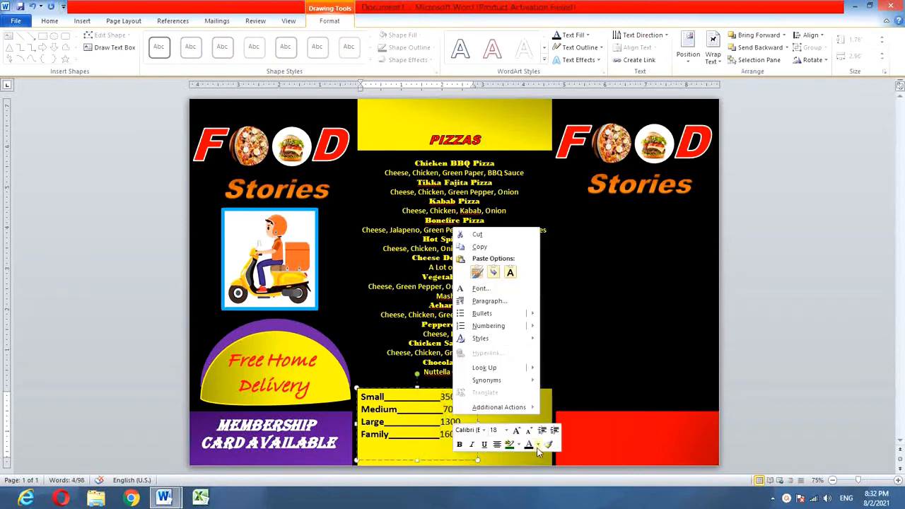
left_click(422, 453)
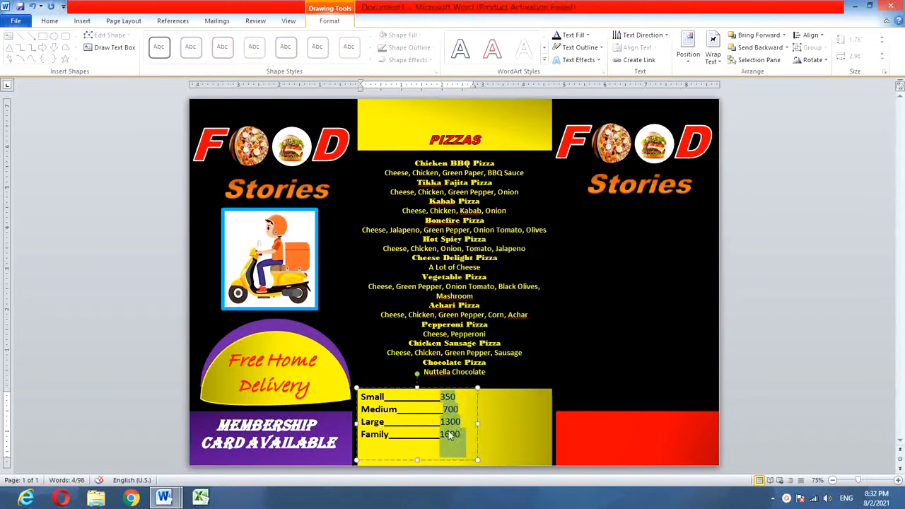
left_click(450, 434)
left_click(510, 224)
right_click(450, 434)
left_click(535, 457)
left_click(530, 421)
left_click(456, 458)
Increase the font size of the whole price list by one increment
left_click_drag(467, 456, 389, 412)
key("ctrl+shift+greater")
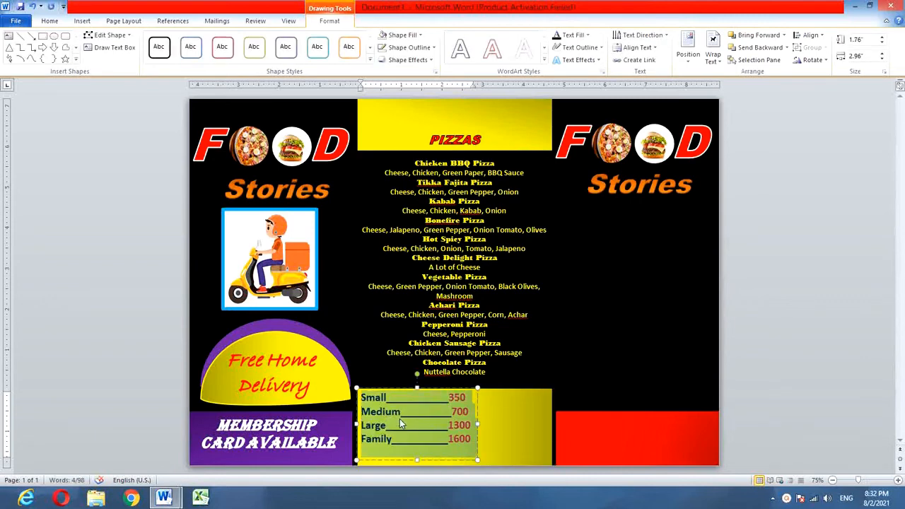
left_click(526, 441)
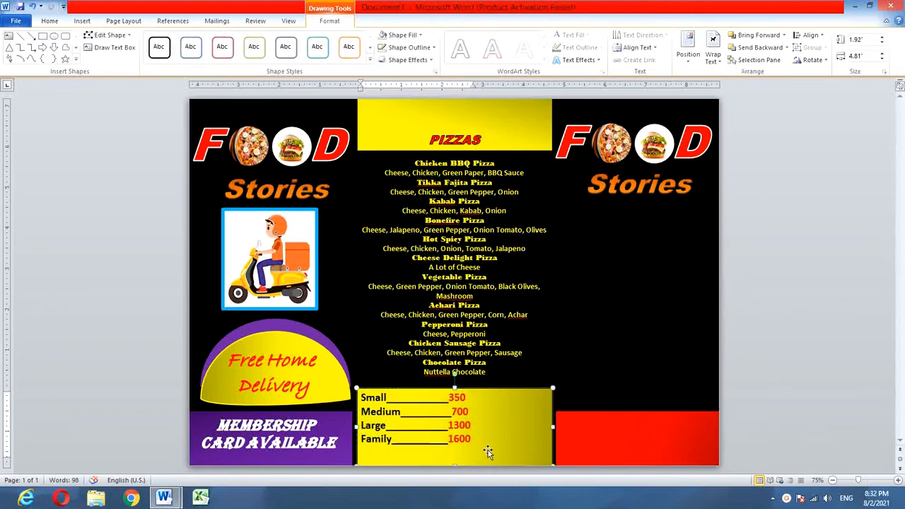
Draw a rectangle about 1.75" wide and 1.41" tall beside the price list and fill it with the picture pizza_hd_picture_6_167274
left_click(517, 400)
left_click(82, 21)
left_click(166, 48)
left_click(196, 98)
mouse_move(477, 405)
left_mouse_down()
mouse_move(554, 466)
mouse_move(548, 463)
left_mouse_up()
left_click(406, 36)
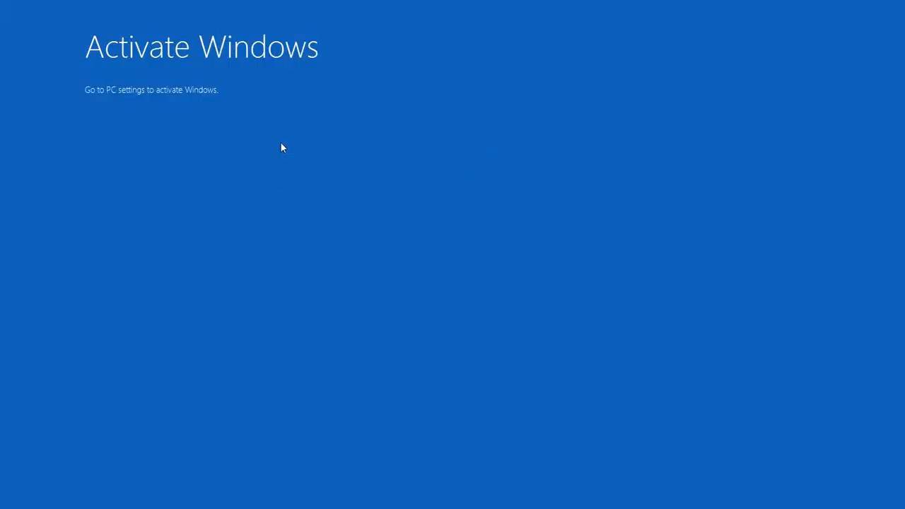
left_click(297, 126)
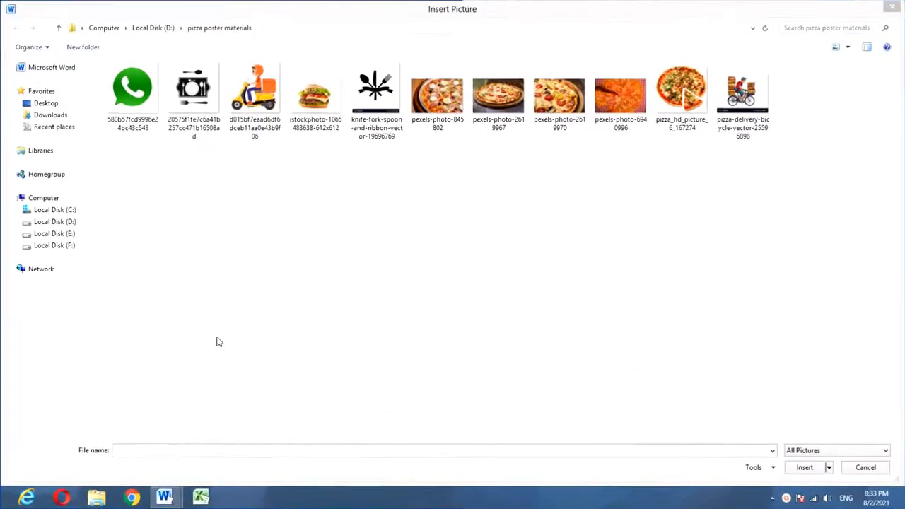
left_click(680, 99)
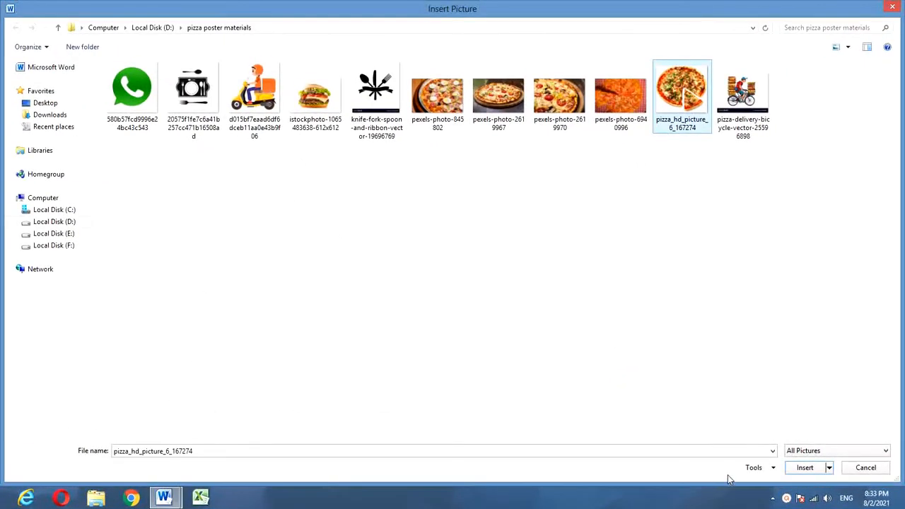
left_click(802, 467)
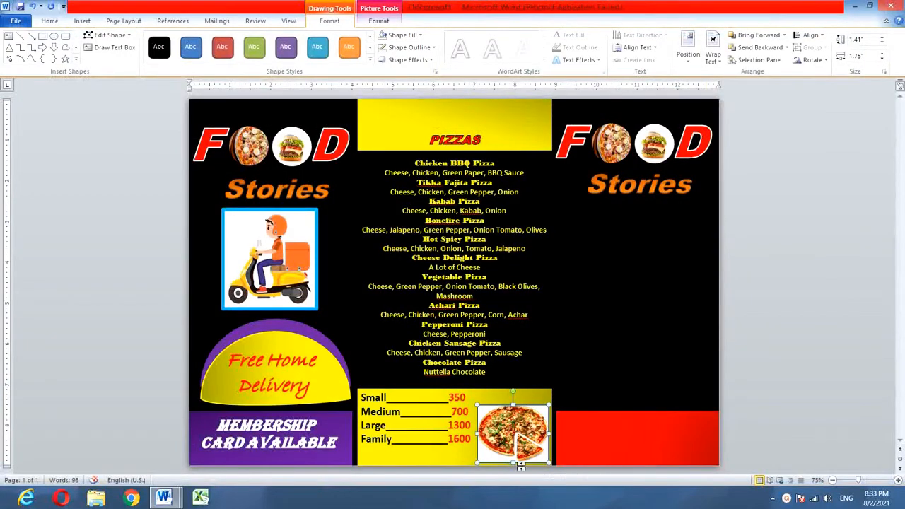
left_click(401, 35)
left_click(407, 140)
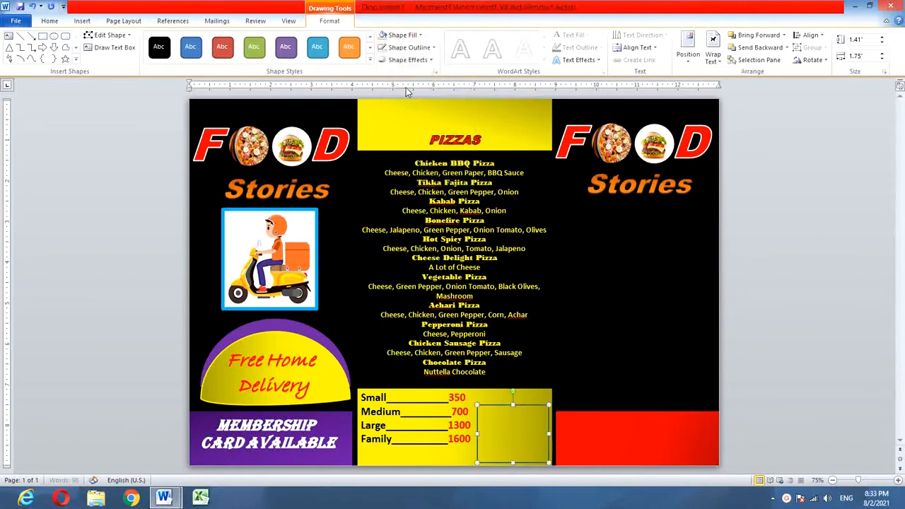
left_click(408, 48)
left_click(409, 141)
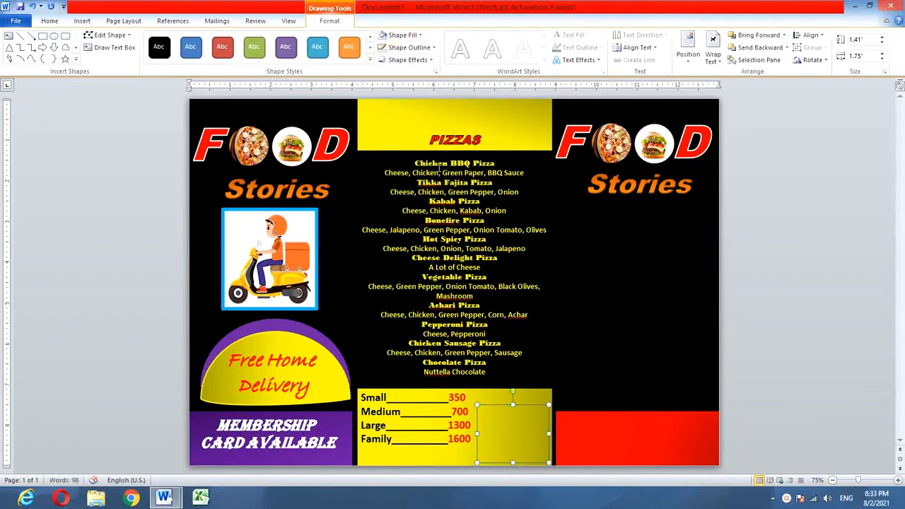
key("ctrl+z")
key("ctrl+z")
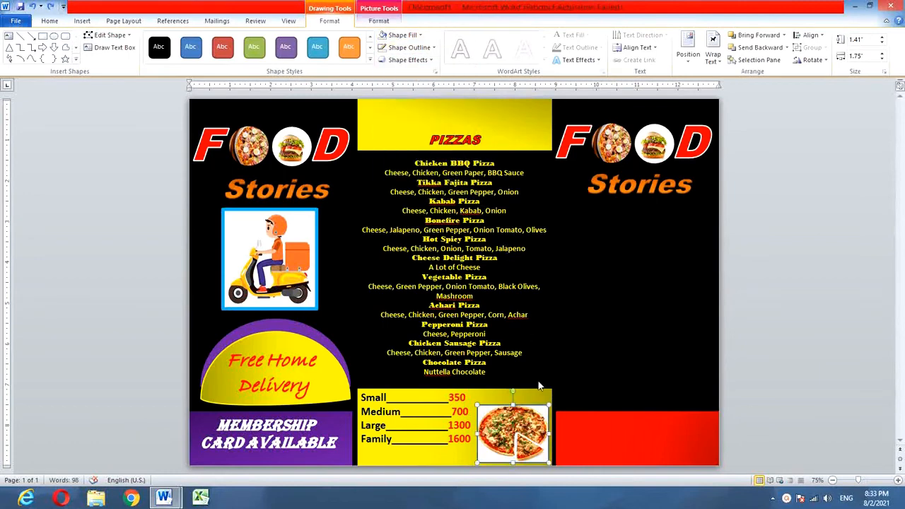
Remove the outline from the rectangle holding the pizza picture
left_click(539, 401)
left_click(495, 414)
left_click(411, 48)
left_click(413, 142)
left_click(564, 390)
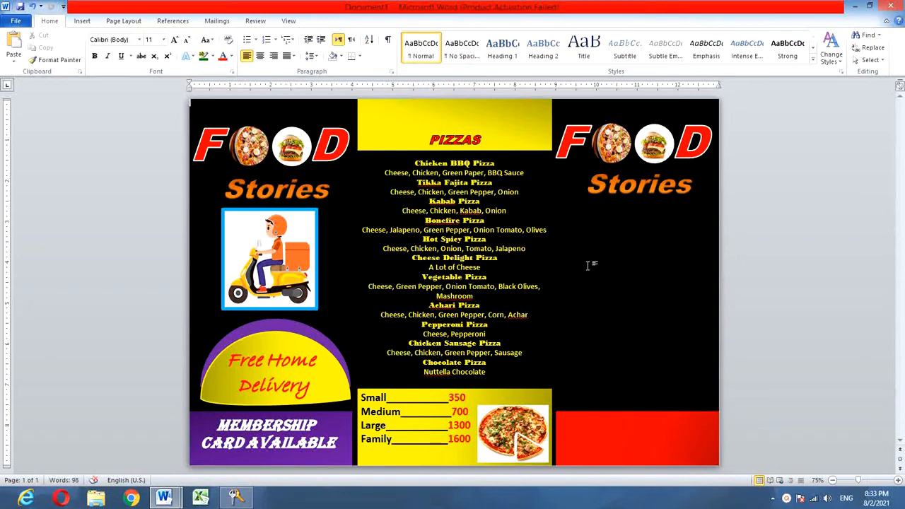
Draw a rounded rectangle about 2.9" wide and 2.97" tall under the third panel's "Stories" title, filled with the picture 20575f1fe7c6a41b257cc471b16508ad
left_click(82, 21)
left_click(166, 46)
left_click(225, 90)
mouse_move(575, 206)
left_mouse_down()
mouse_move(700, 305)
mouse_move(692, 325)
mouse_move(683, 317)
mouse_move(693, 327)
left_mouse_up()
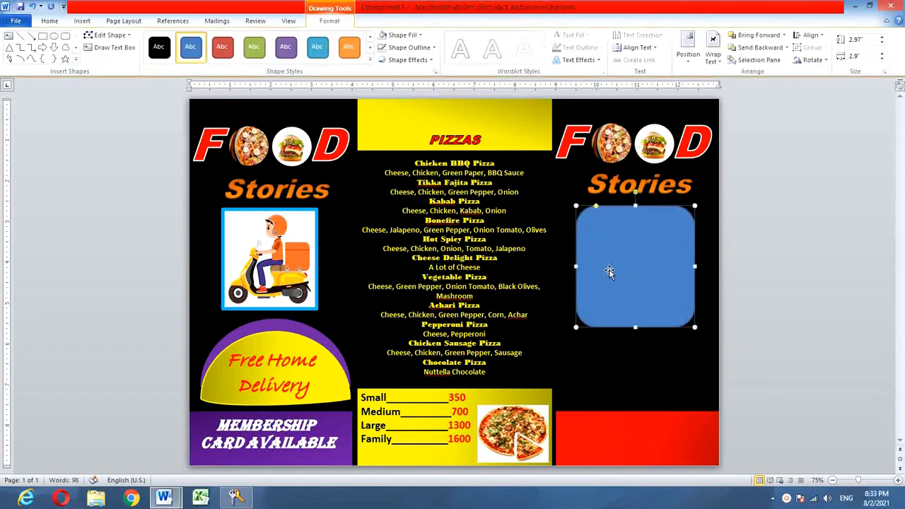
left_click(396, 34)
left_click(430, 154)
left_click(193, 96)
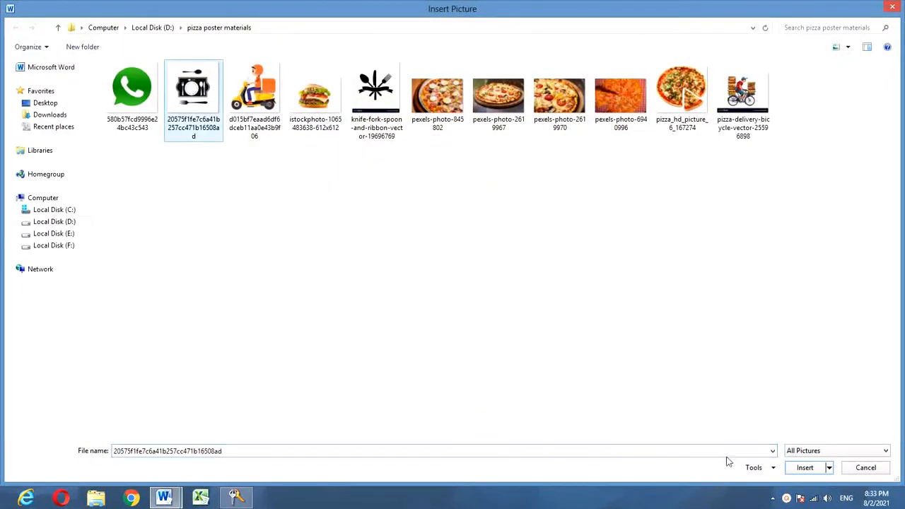
left_click(804, 467)
Remove the outline from the rounded rectangle holding the plate and cutlery picture
left_click(409, 47)
left_click(420, 129)
left_click(605, 344)
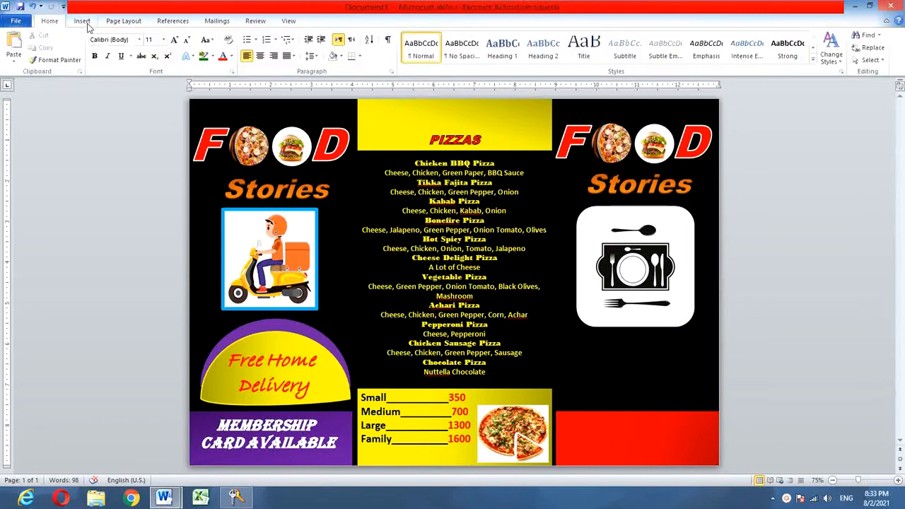